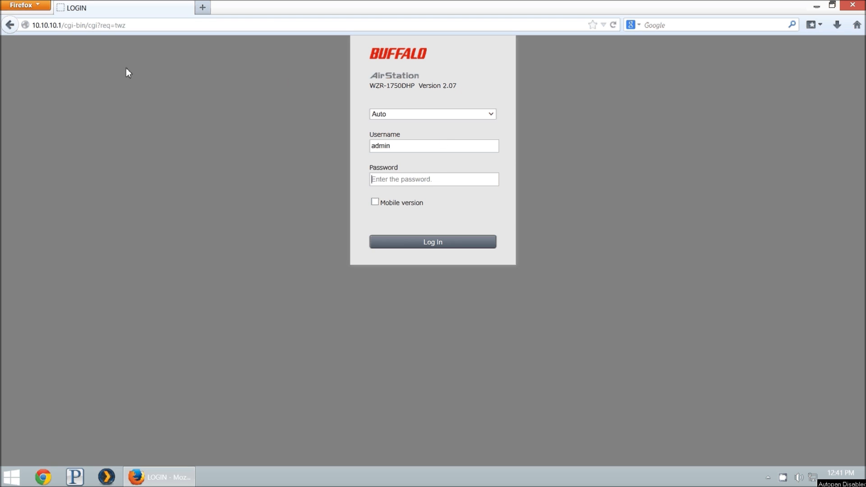
# Log in to the AirStation web admin with the router admin password
pyautogui.click(396, 181)
pyautogui.write('********')
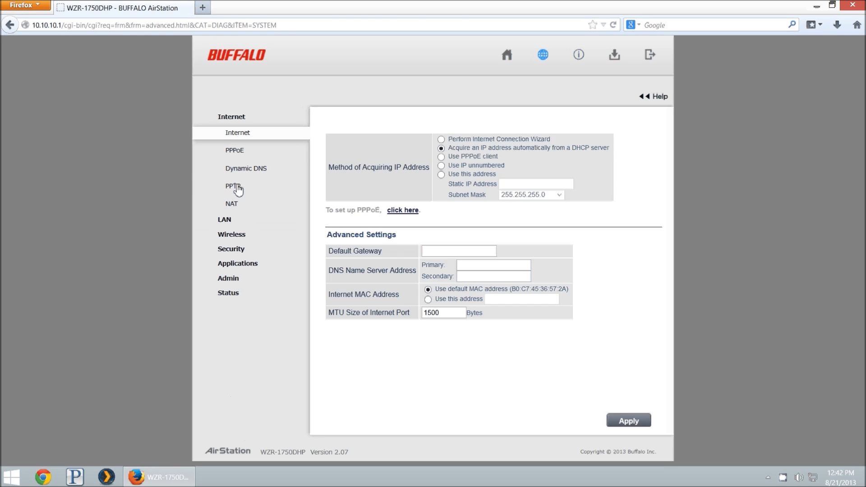
# Open the PPTP user list editor and enter a test username beginning 'buff' as a new user
pyautogui.click(246, 191)
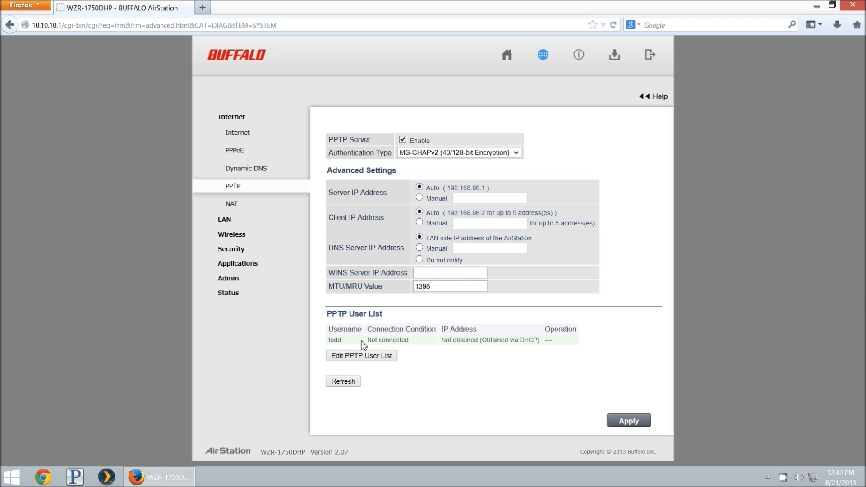
pyautogui.click(357, 357)
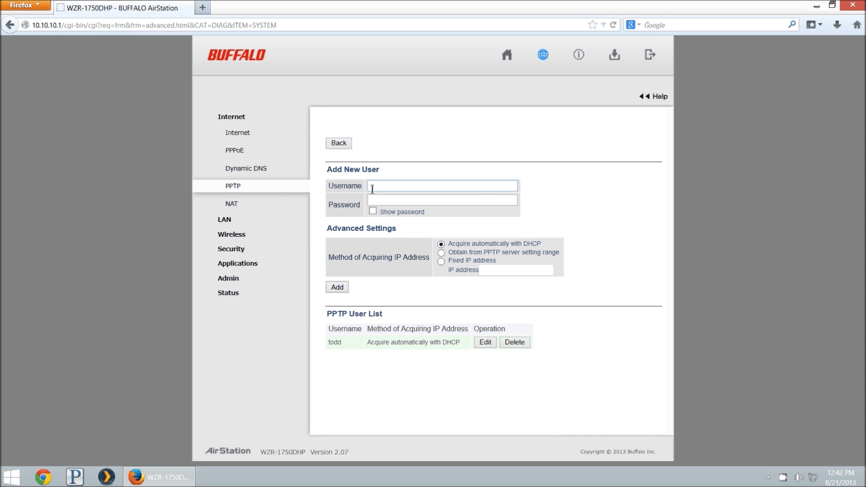
pyautogui.write('buff')
pyautogui.click(480, 198)
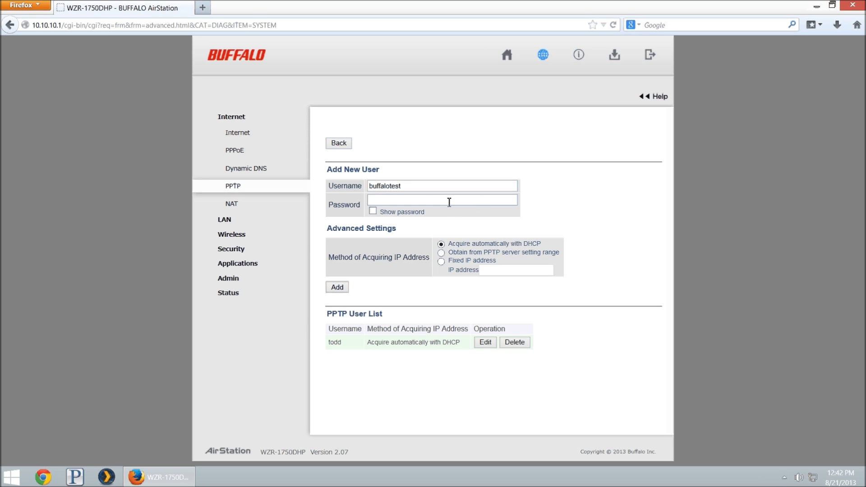
# Search 'password generator' in a new tab and open the PC Tools Secure Password Generator
pyautogui.hotkey('ctrl', 't')
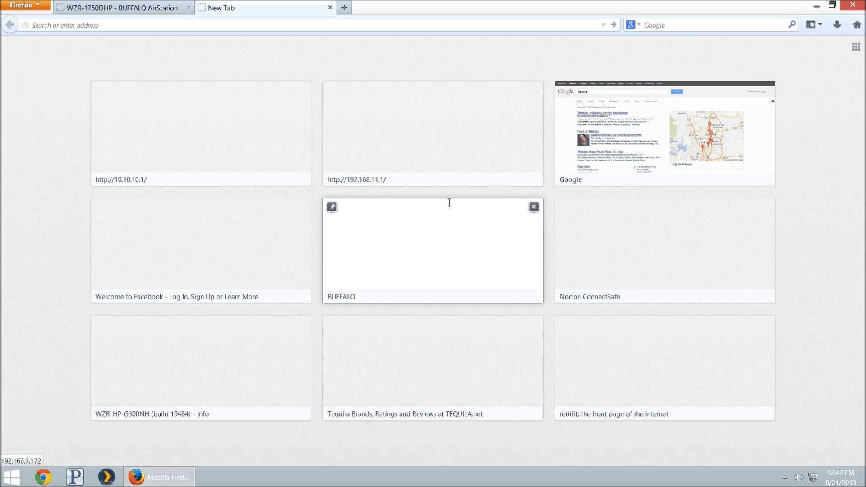
pyautogui.write('passwo')
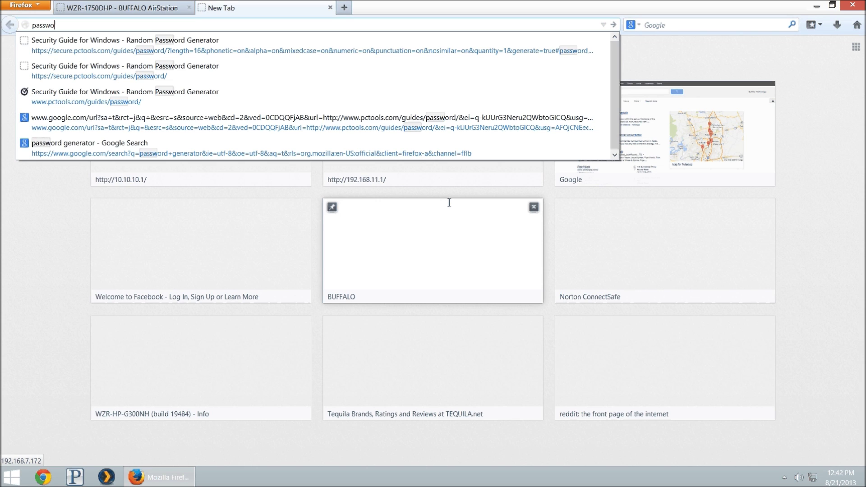
pyautogui.write('rd generator')
pyautogui.press('Return')
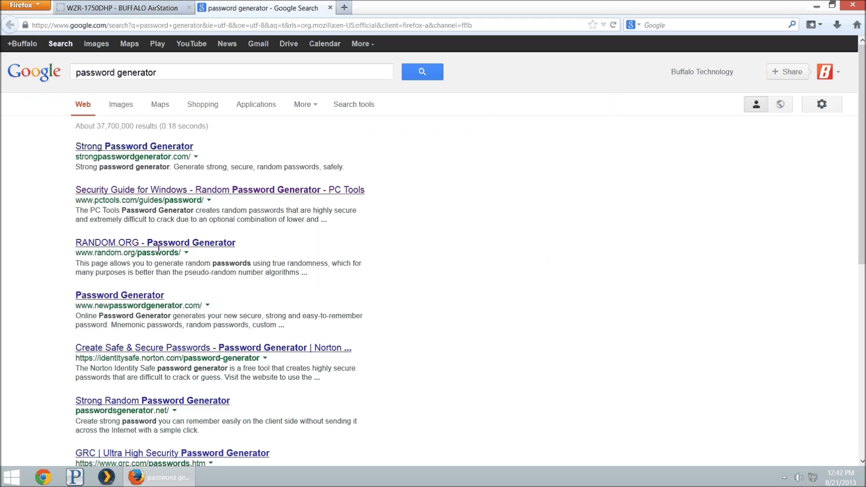
pyautogui.click(157, 191)
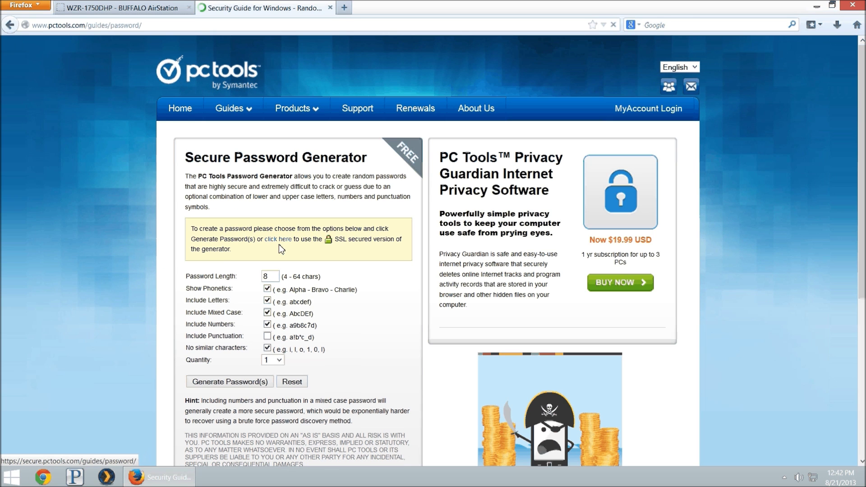
pyautogui.click(273, 245)
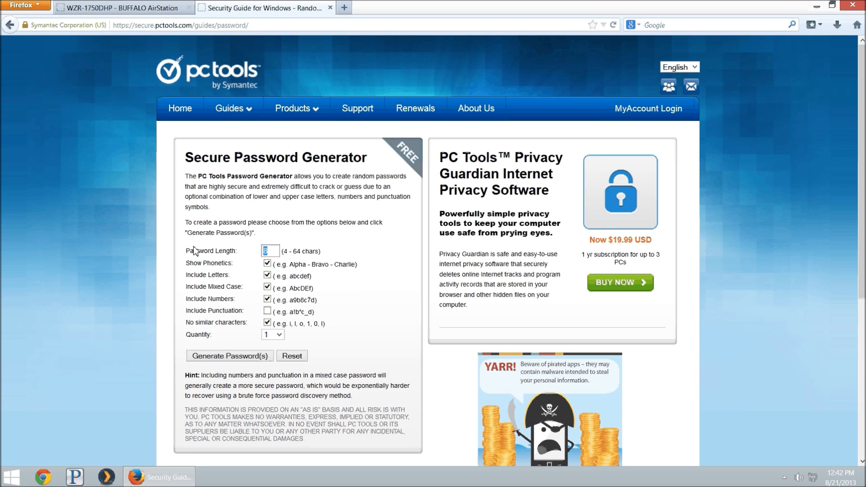
# Generate and copy a 16-character password including punctuation, then return to the router tab
pyautogui.write('16')
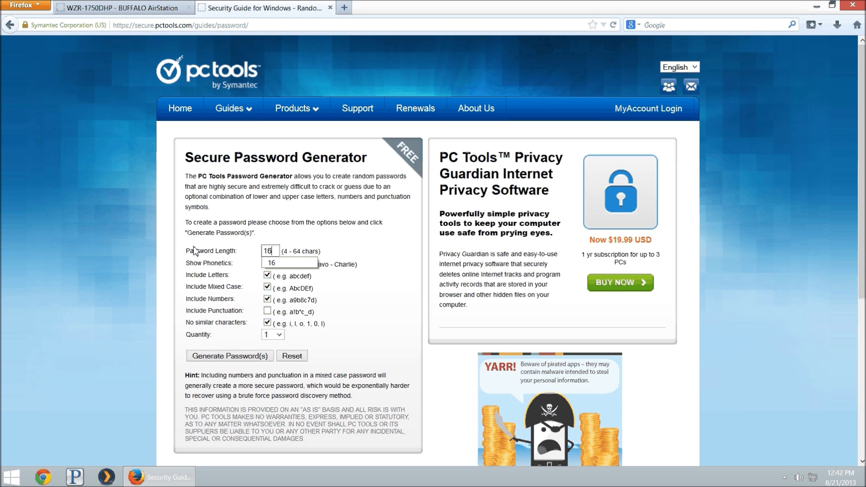
pyautogui.click(267, 311)
pyautogui.click(230, 356)
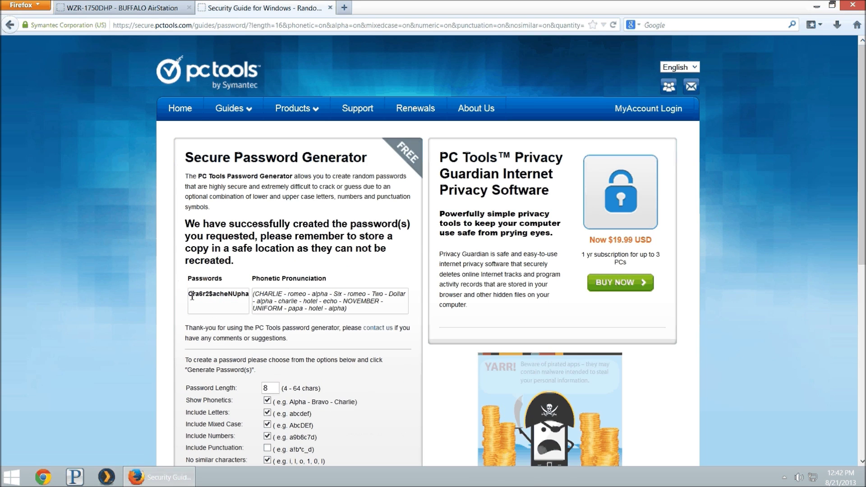
pyautogui.moveTo(192, 296); pyautogui.dragTo(251, 298)
pyautogui.rightClick(251, 298)
pyautogui.click(257, 304)
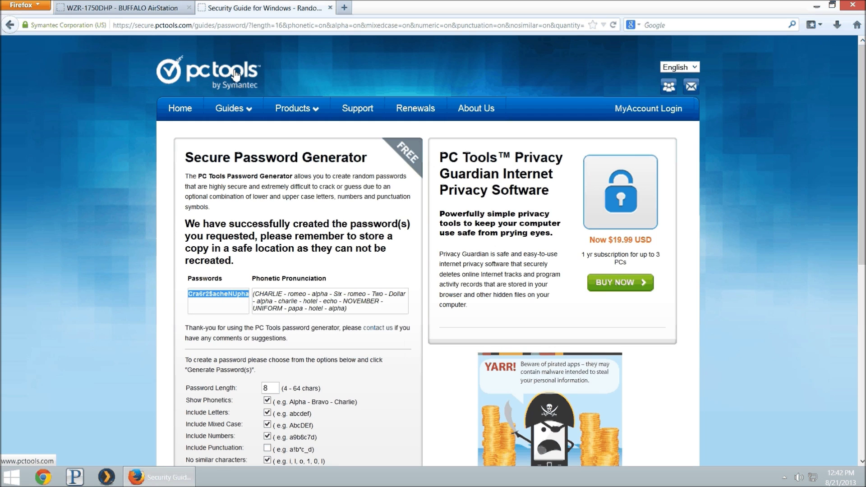
pyautogui.hotkey('ctrl', 'Tab')
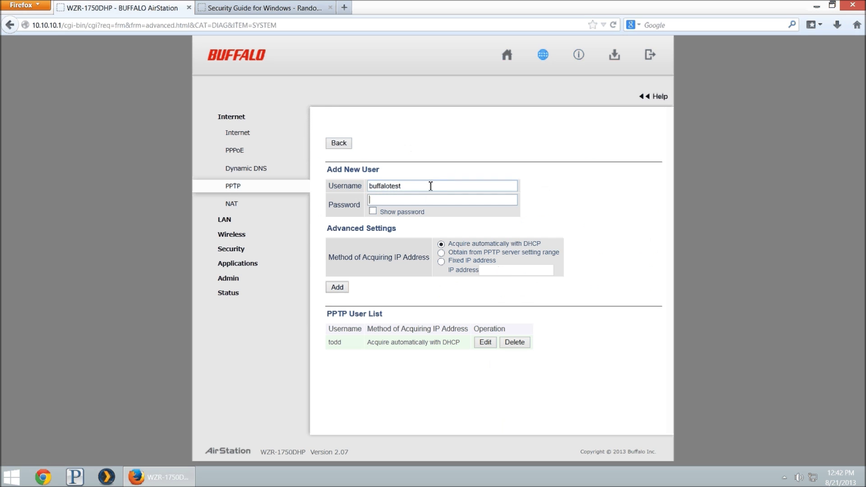
# Paste the generated password, verify it with Show password, and add the PPTP user
pyautogui.hotkey('ctrl', 'v')
pyautogui.click(415, 210)
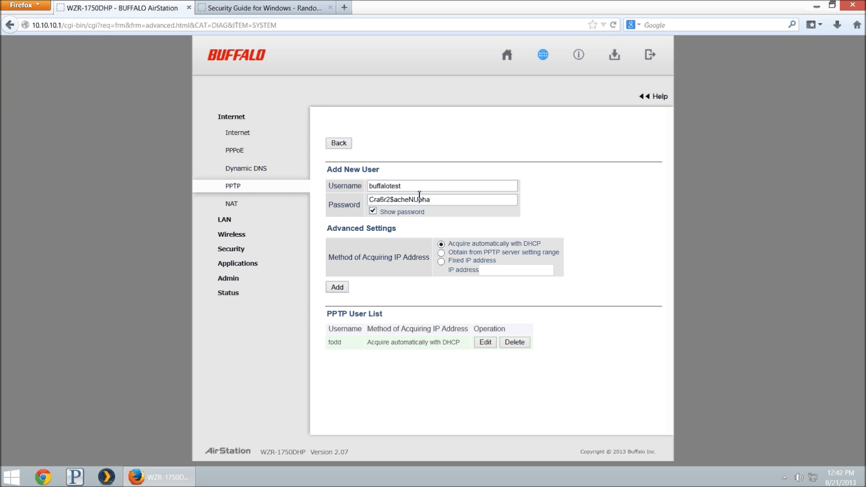
pyautogui.click(382, 212)
pyautogui.click(332, 291)
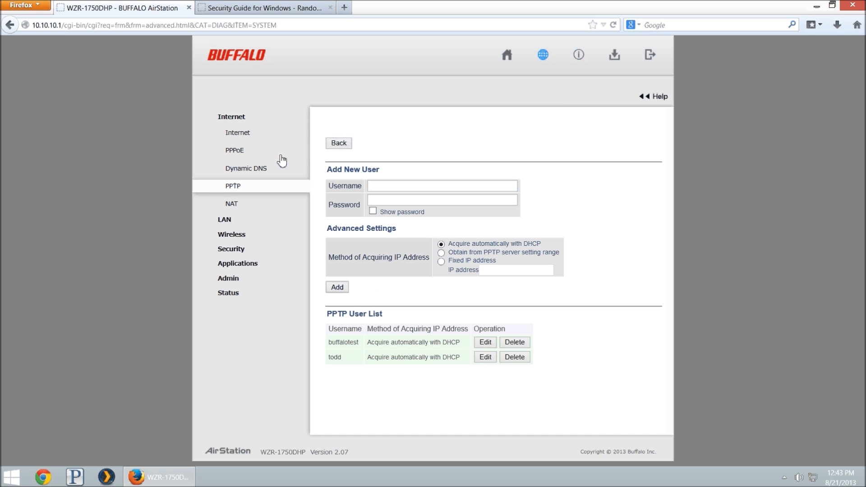
# Open the main Internet settings page and collapse the Internet menu group
pyautogui.click(239, 133)
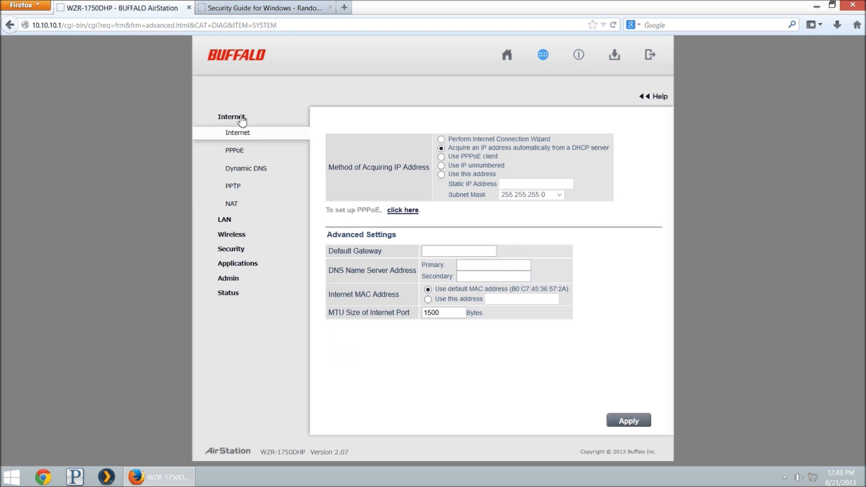
pyautogui.click(241, 118)
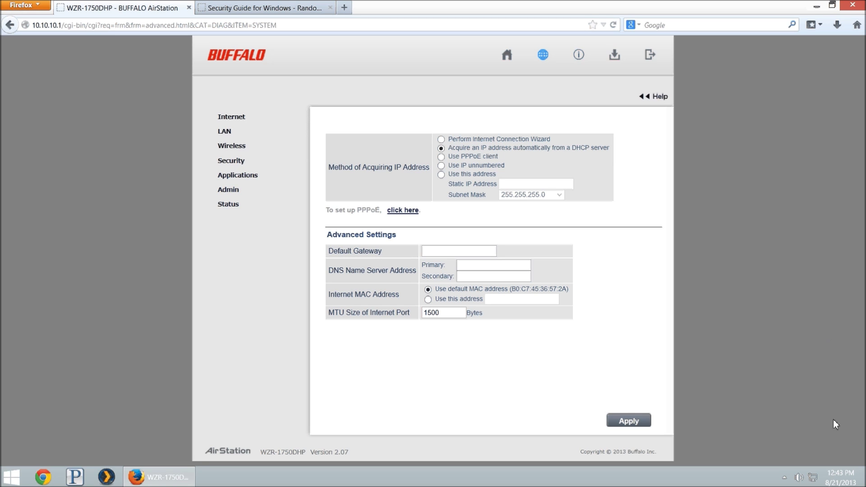
# From Network and Sharing Center, start a new Connect to a Workplace VPN connection
pyautogui.rightClick(813, 478)
pyautogui.click(788, 472)
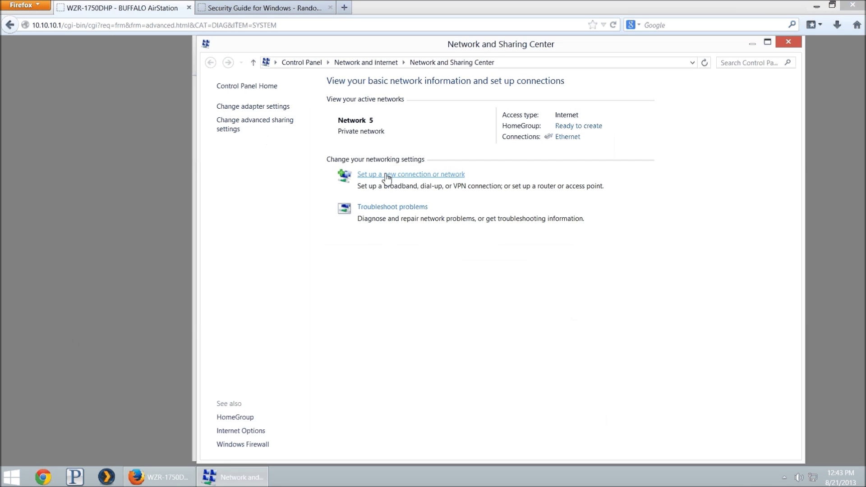
pyautogui.click(387, 177)
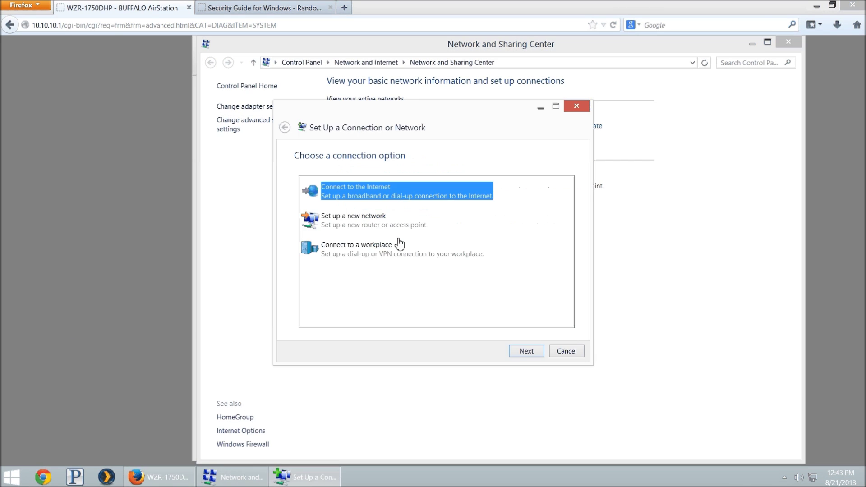
pyautogui.click(401, 247)
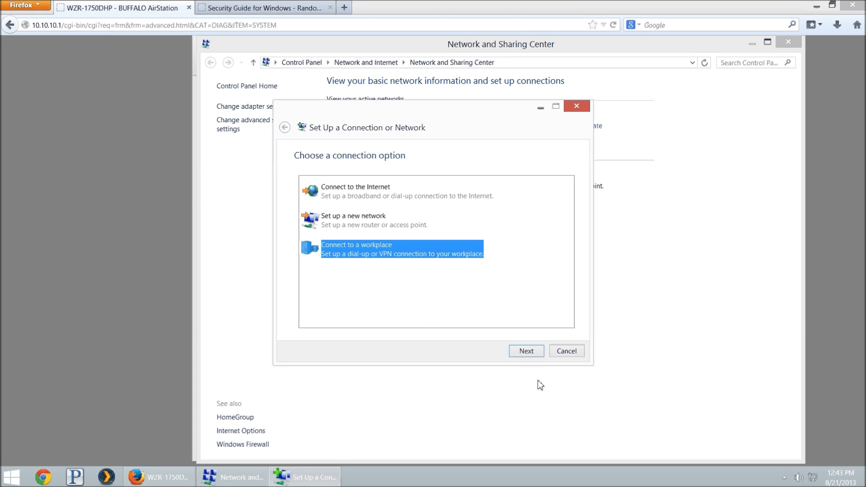
pyautogui.click(527, 351)
pyautogui.click(527, 351)
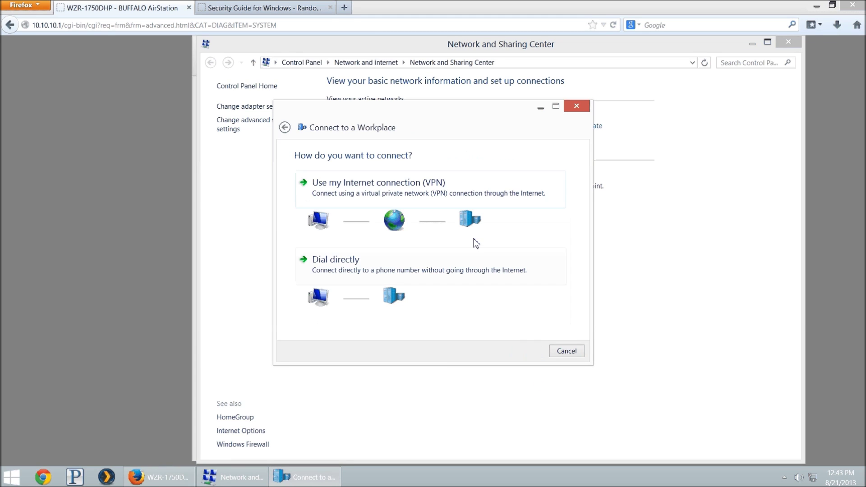
pyautogui.click(375, 193)
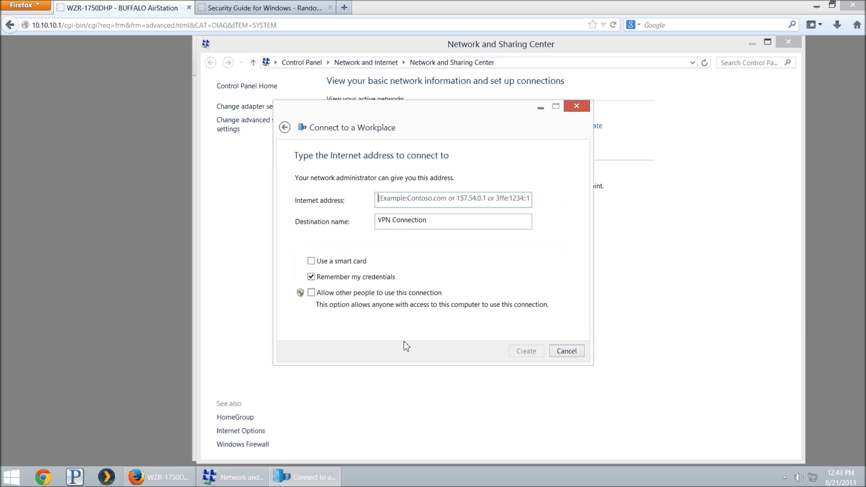
# Enter 1.1.1.1 as the Internet address and name the destination BuffaloVPN
pyautogui.write('1.1.1.1')
pyautogui.press('Tab')
pyautogui.press('BackSpace')
pyautogui.press('BackSpace')
pyautogui.press('BackSpace')
pyautogui.press('BackSpace')
pyautogui.press('BackSpace')
pyautogui.press('BackSpace')
pyautogui.press('BackSpace')
pyautogui.press('BackSpace')
pyautogui.press('BackSpace')
pyautogui.press('BackSpace')
pyautogui.press('BackSpace')
pyautogui.press('BackSpace')
pyautogui.press('BackSpace')
pyautogui.press('BackSpace')
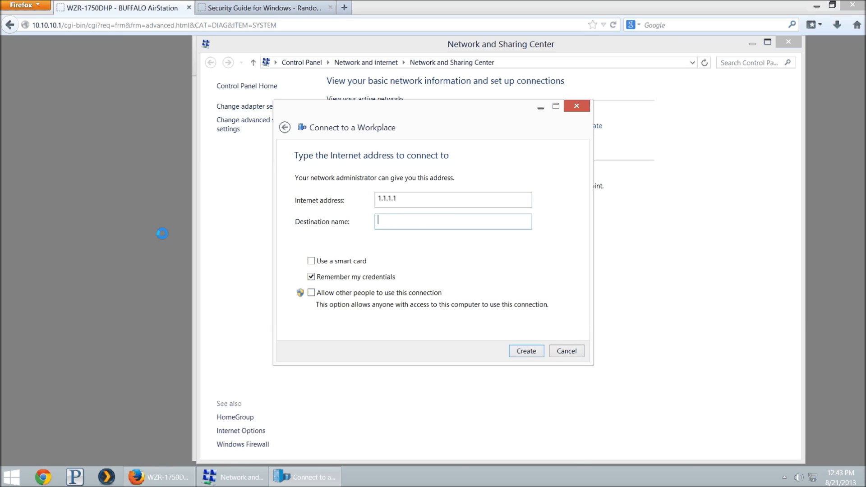
pyautogui.write('BuffaloVPN')
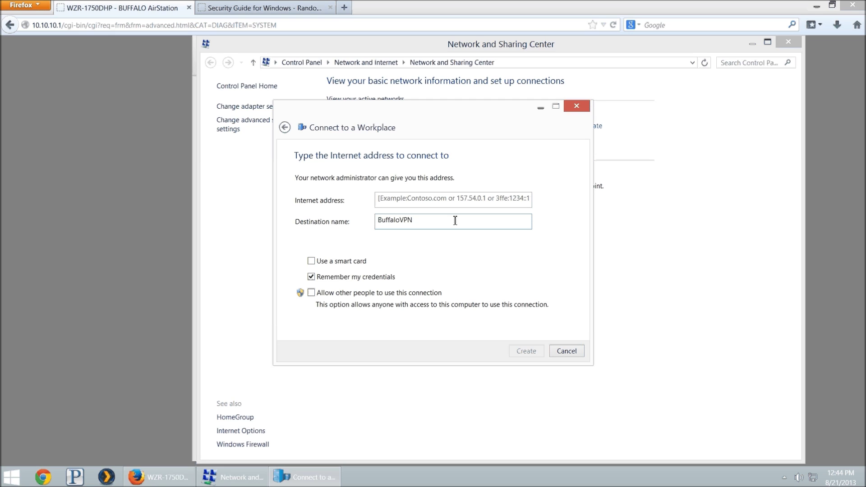
pyautogui.click(403, 203)
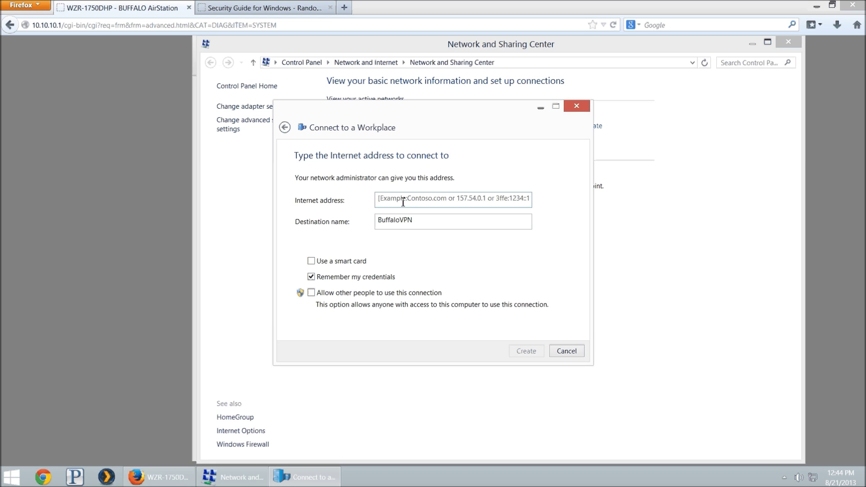
# In a new Firefox tab, search 'what is my ip'
pyautogui.click(13, 229)
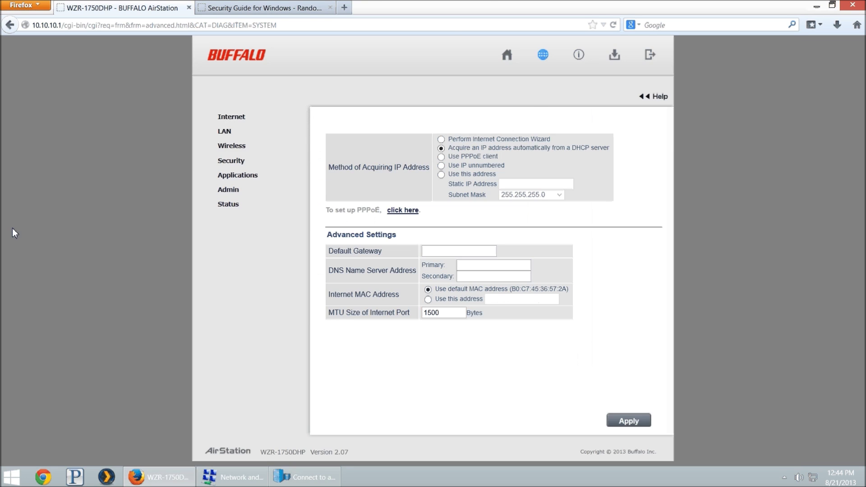
pyautogui.hotkey('ctrl', 't')
pyautogui.write('what is my ')
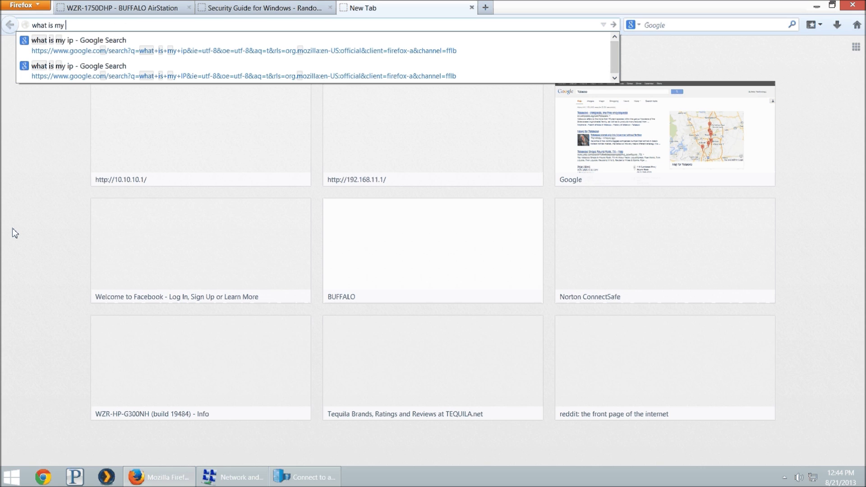
pyautogui.write('ip')
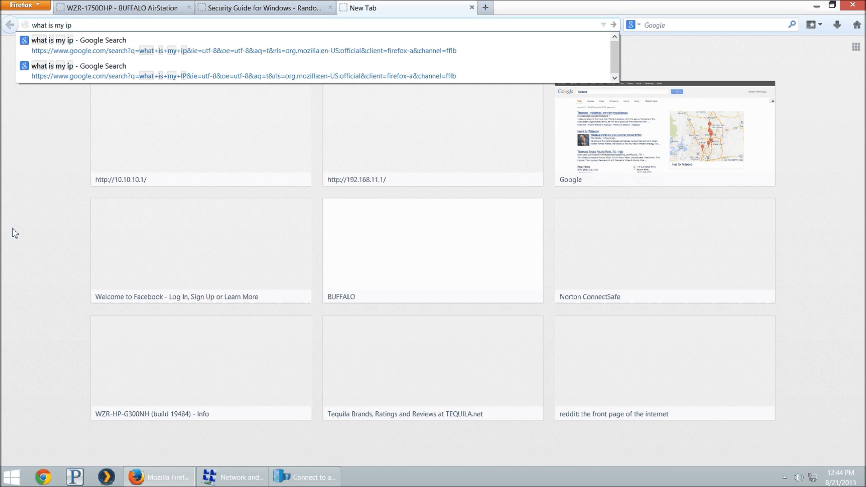
# Create the BuffaloVPN connection with 1.1.1.1 as its Internet address
pyautogui.hotkey('alt', 'Tab')
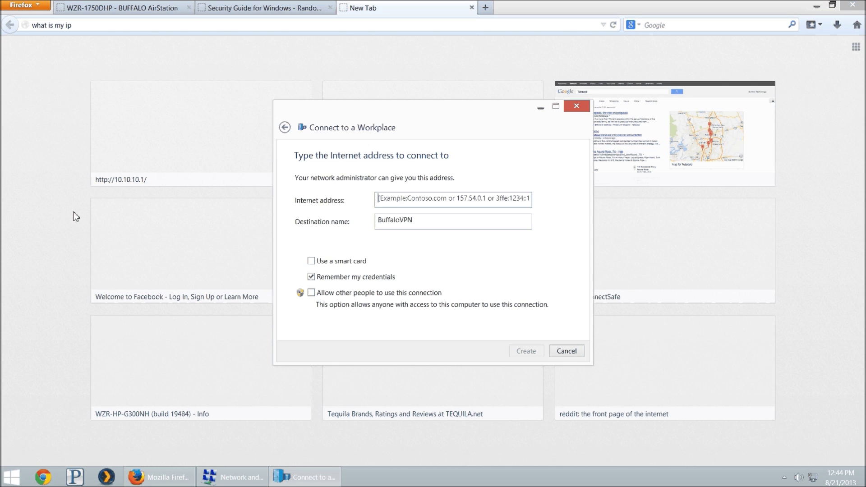
pyautogui.write('1.1.1.1')
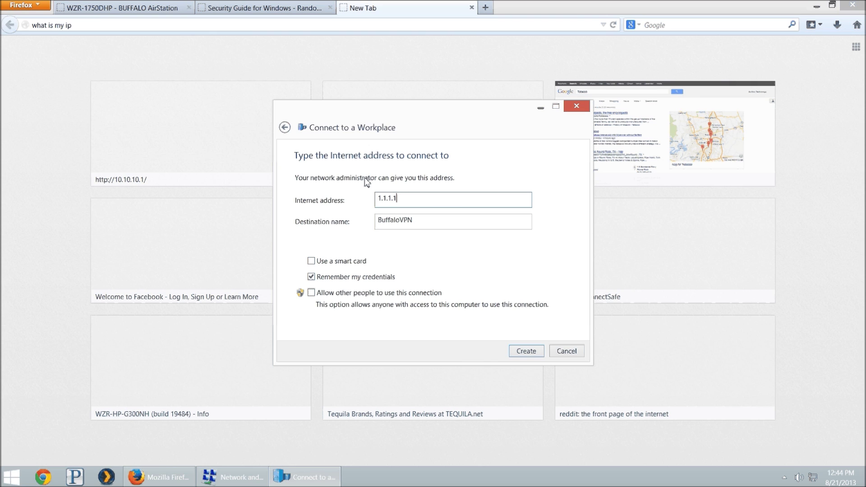
pyautogui.click(394, 216)
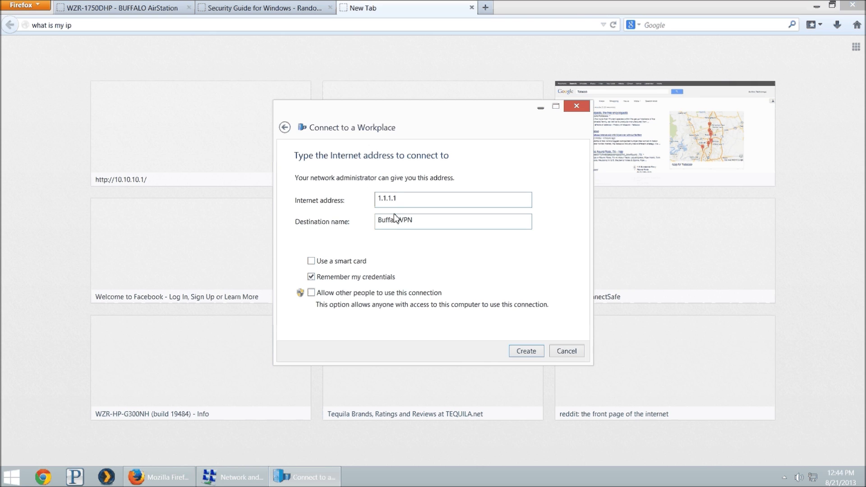
pyautogui.click(527, 355)
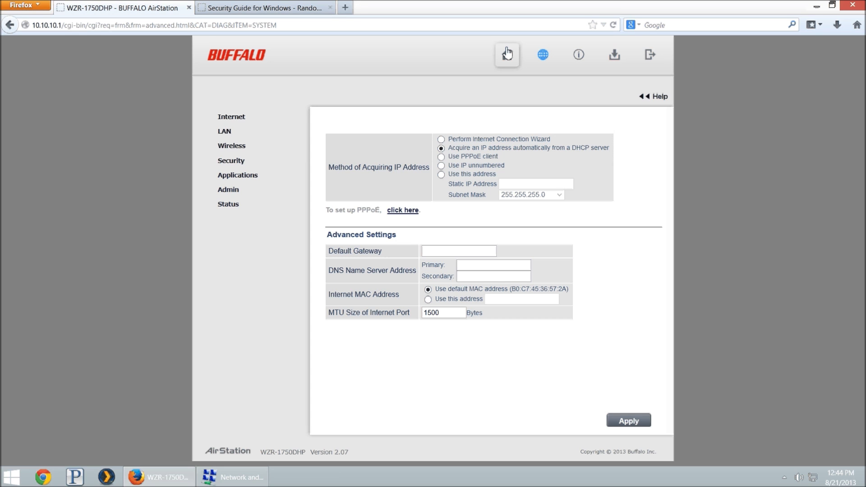
# Open the BuffaloVPN connection's Properties from the network adapter list
pyautogui.rightClick(812, 477)
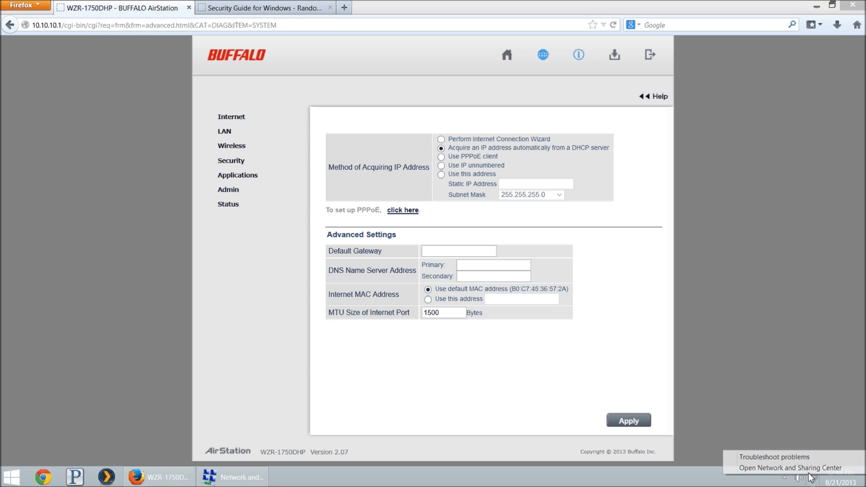
pyautogui.click(729, 303)
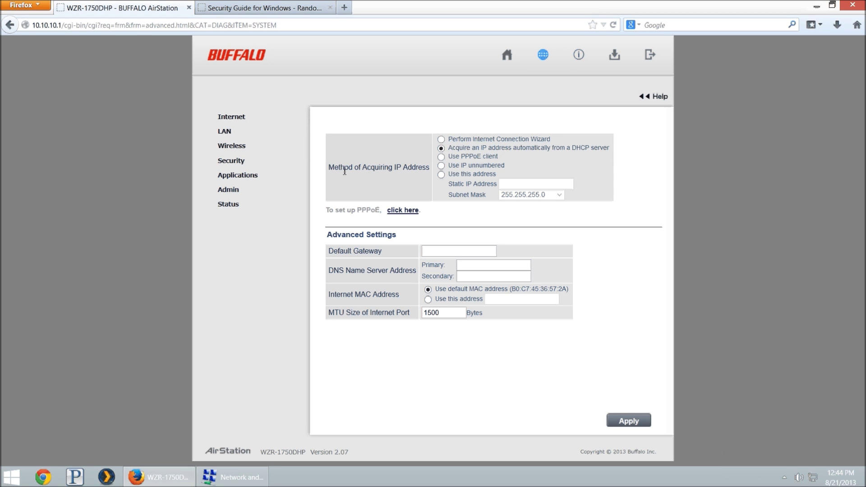
pyautogui.rightClick(812, 477)
pyautogui.click(789, 467)
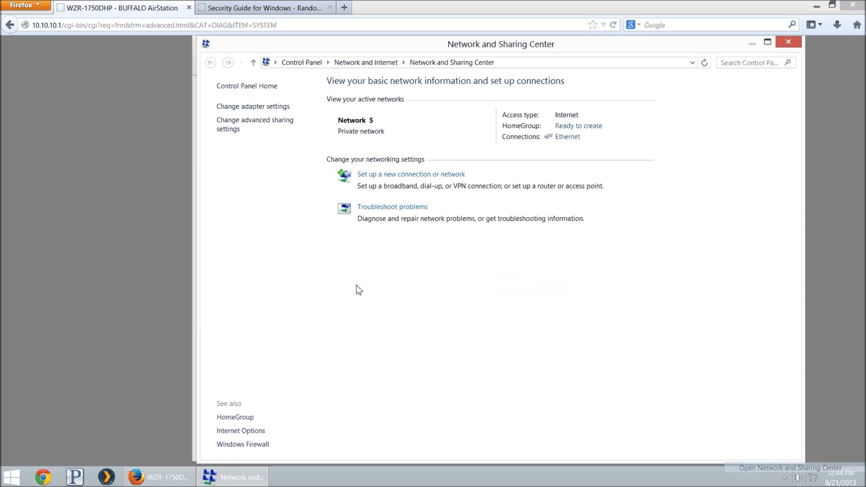
pyautogui.click(229, 108)
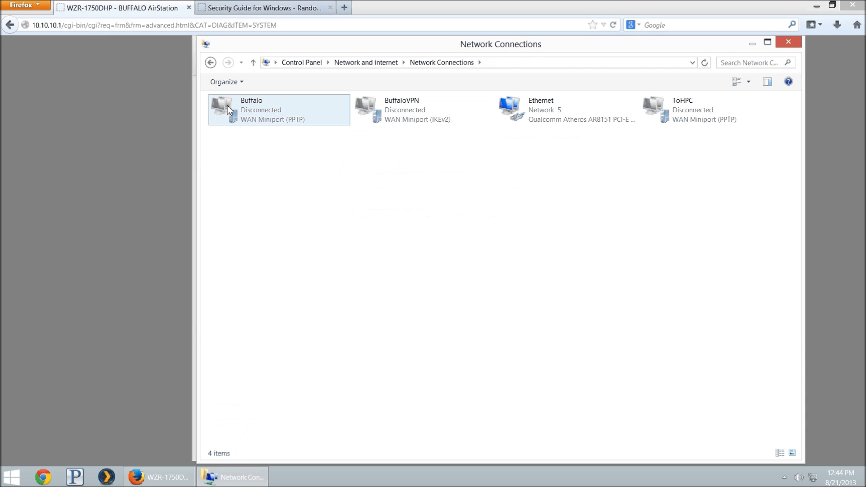
pyautogui.rightClick(378, 122)
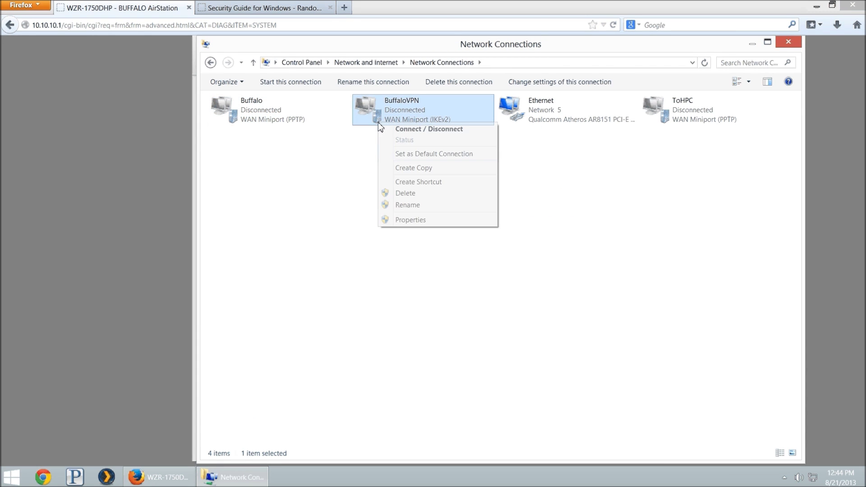
pyautogui.click(413, 220)
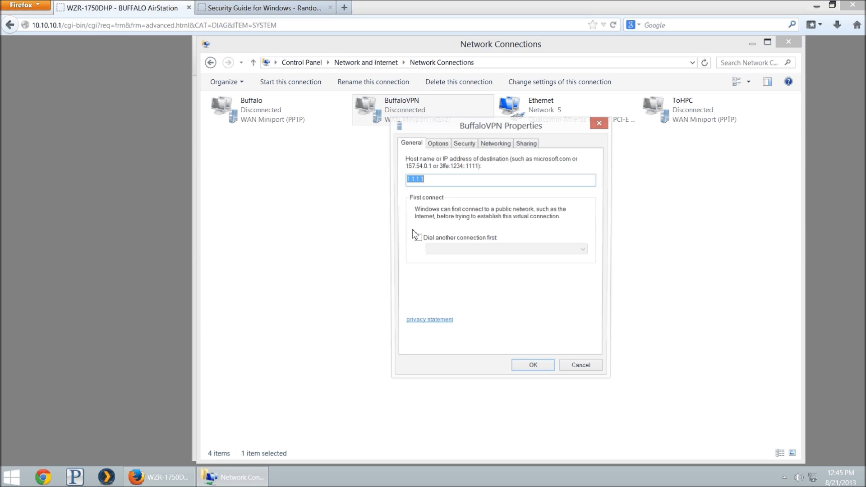
# On the Security tab, set VPN type to PPTP and allow only MS-CHAP v2
pyautogui.click(464, 143)
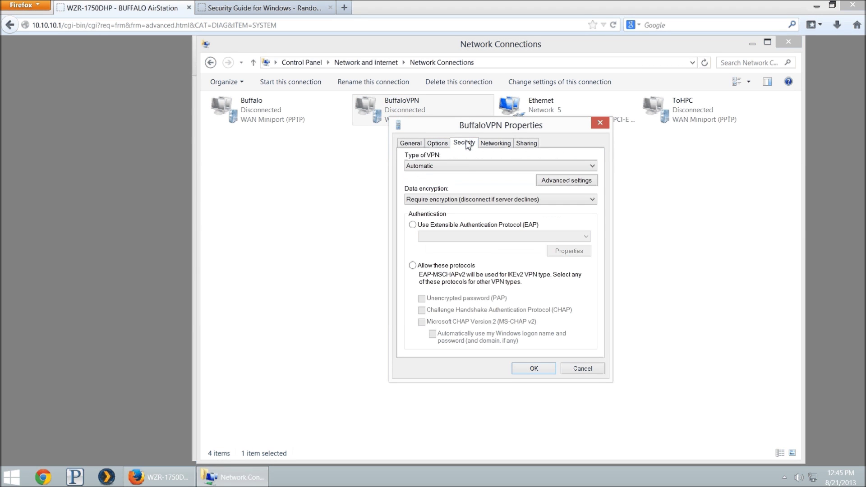
pyautogui.click(454, 166)
pyautogui.click(443, 183)
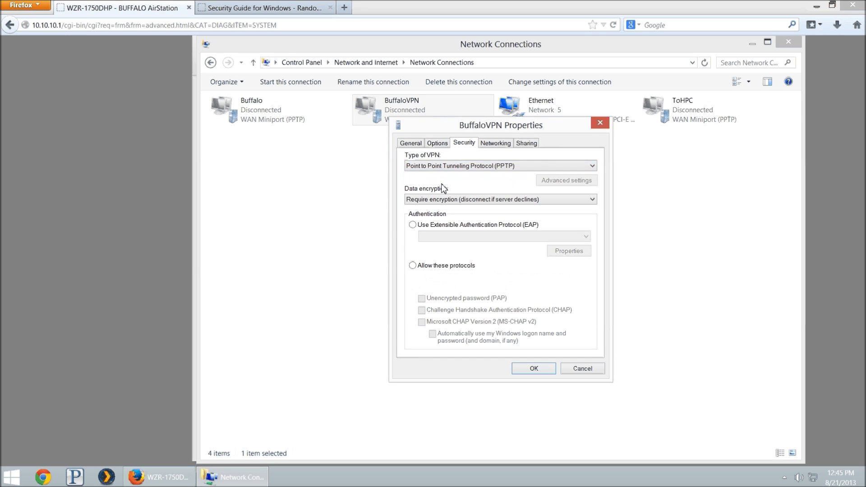
pyautogui.click(430, 266)
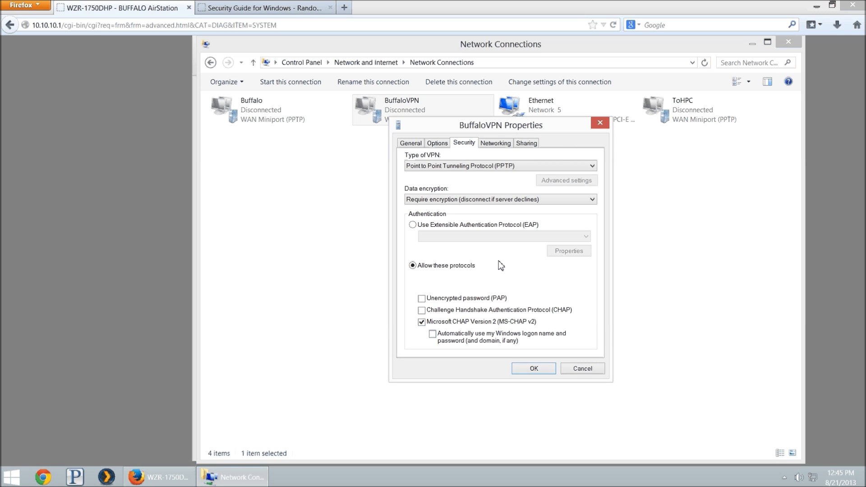
pyautogui.click(495, 144)
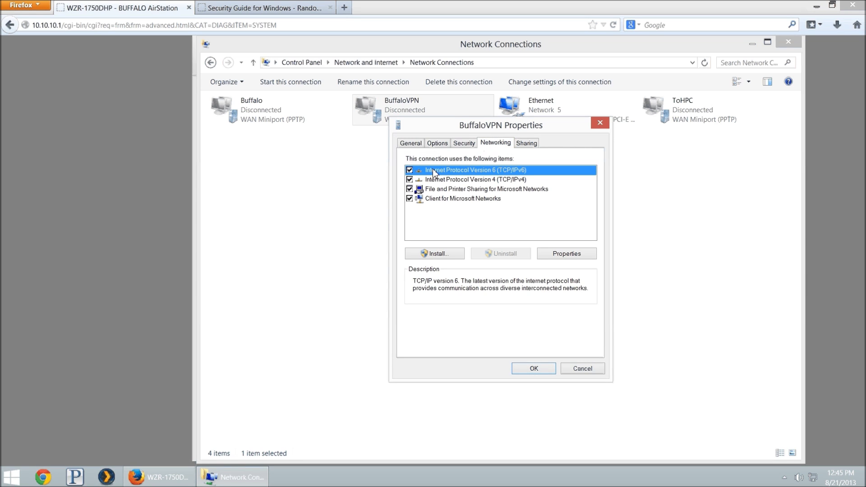
# Disable IPv6 and untick 'Use default gateway on remote network' under IPv4 Advanced, saving all dialogs
pyautogui.click(410, 170)
pyautogui.click(440, 180)
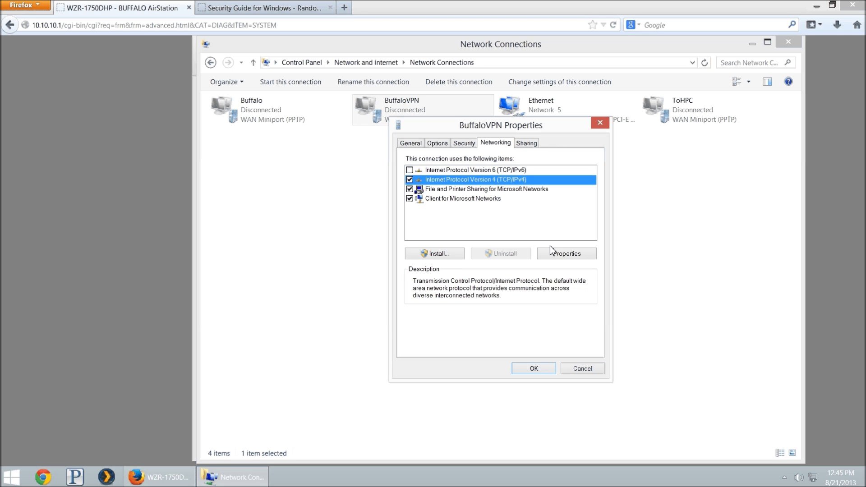
pyautogui.click(578, 256)
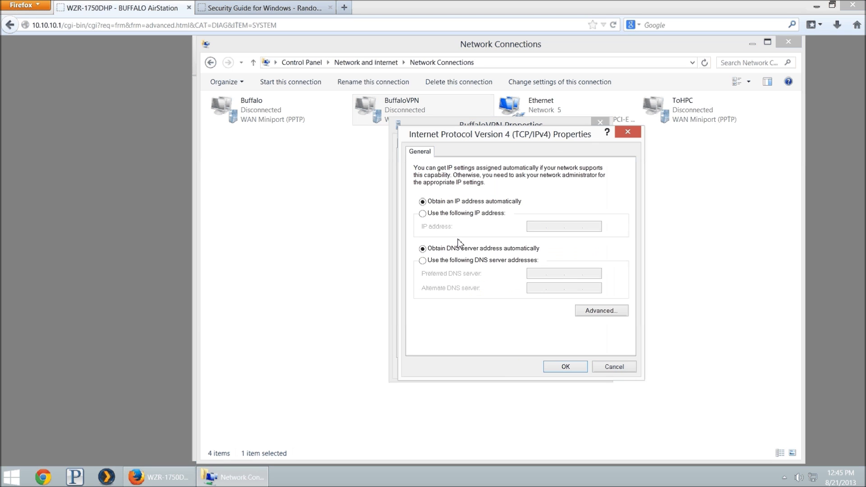
pyautogui.click(596, 311)
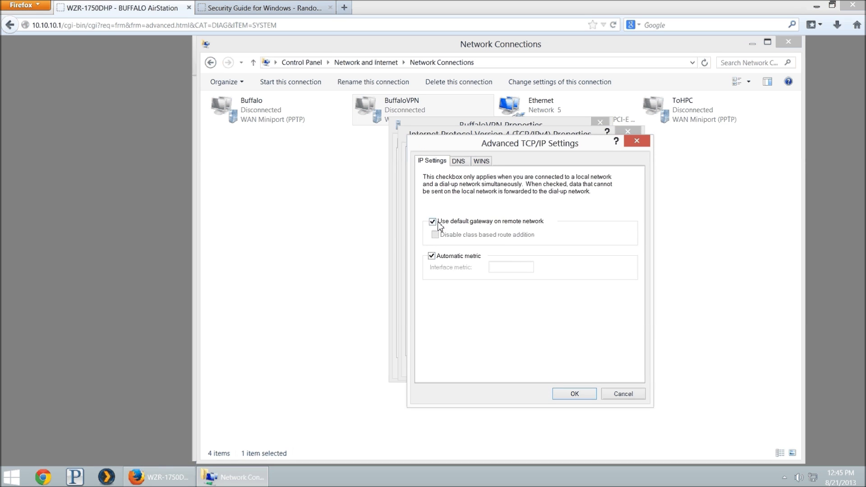
pyautogui.click(460, 222)
pyautogui.click(573, 394)
pyautogui.click(566, 374)
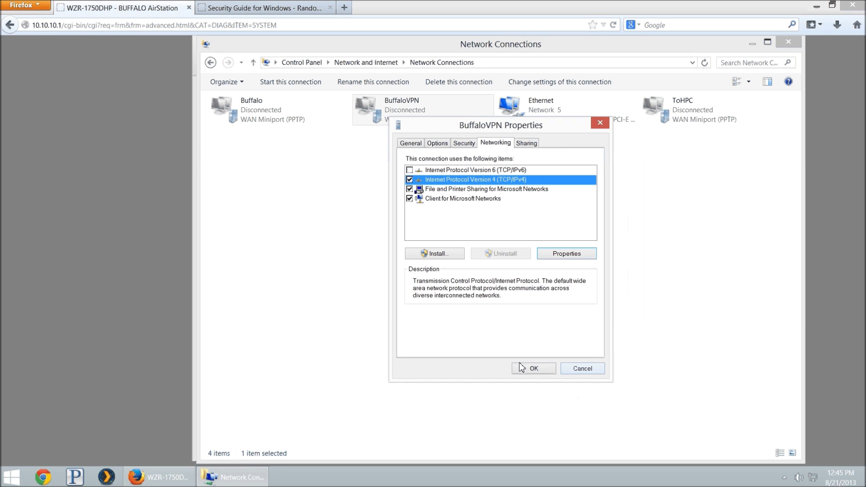
pyautogui.click(532, 369)
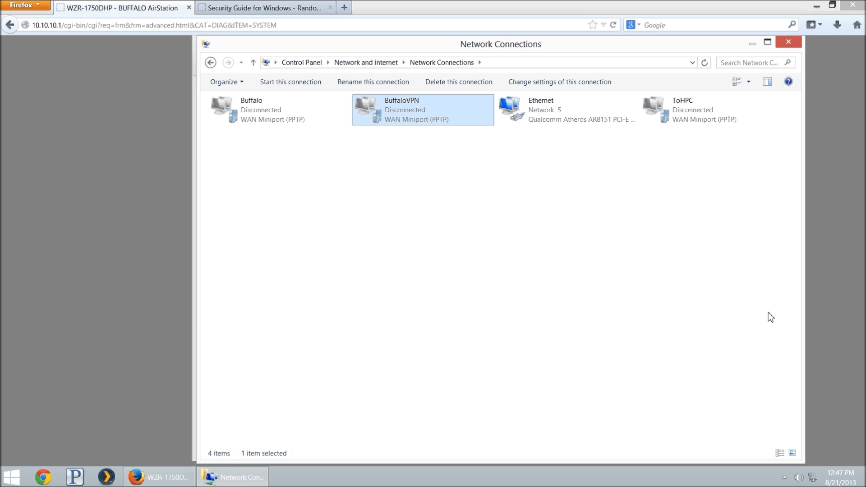
# Bring Firefox with the AirStation Internet settings page to the front
pyautogui.click(850, 417)
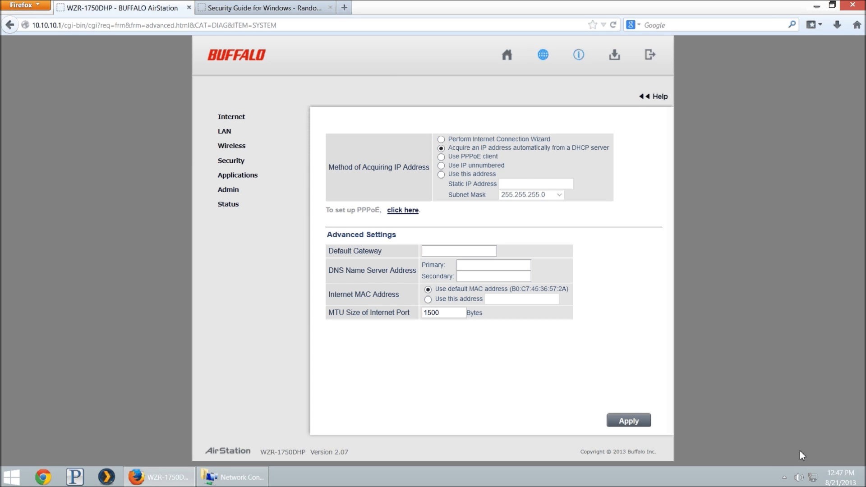
pyautogui.click(813, 478)
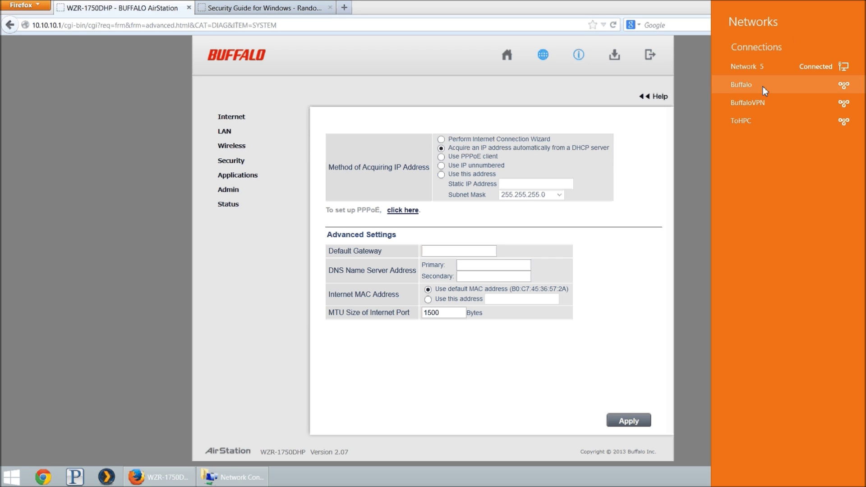
pyautogui.click(762, 104)
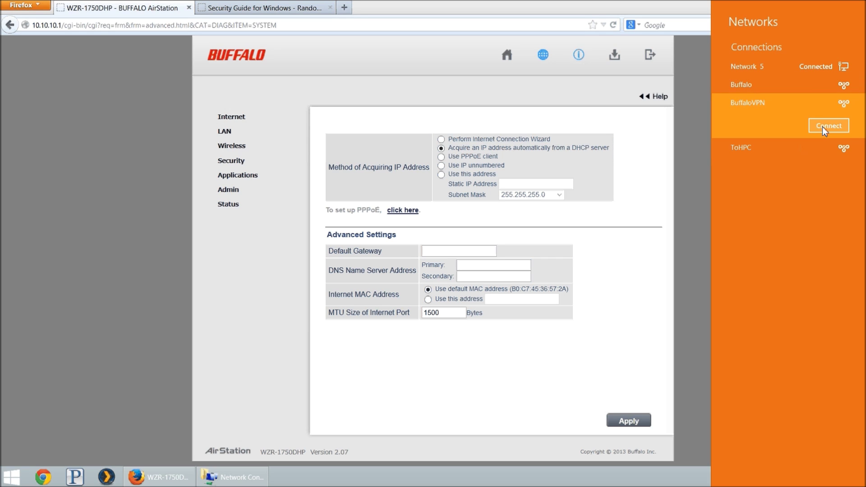
pyautogui.click(822, 126)
pyautogui.write('todd')
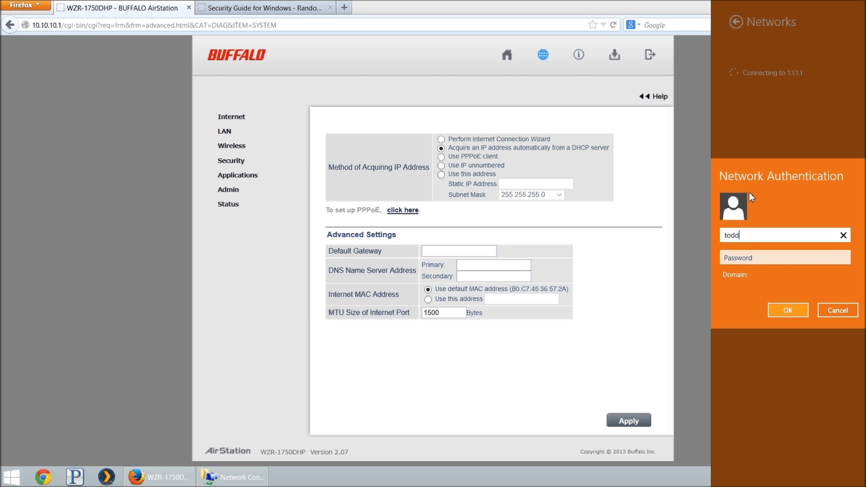
pyautogui.press('Tab')
pyautogui.hotkey('shift', 'Tab')
pyautogui.hotkey('ctrl', 'a')
pyautogui.write('buffalotest')
pyautogui.press('Tab')
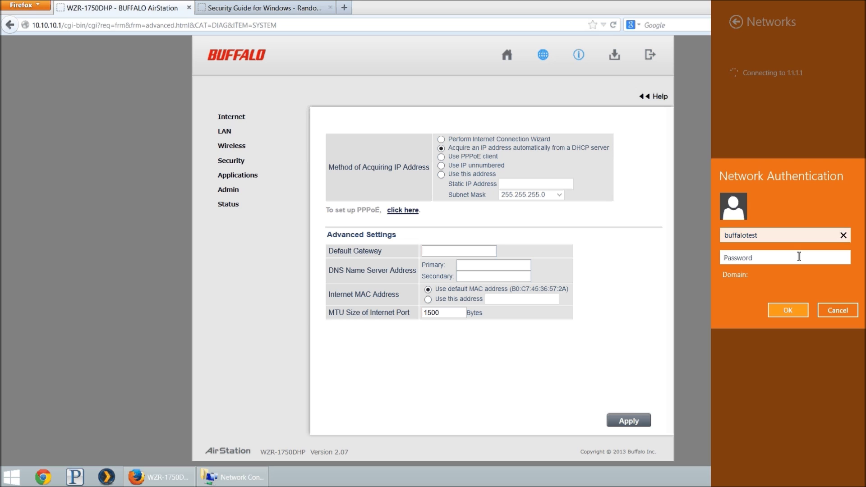
pyautogui.click(832, 312)
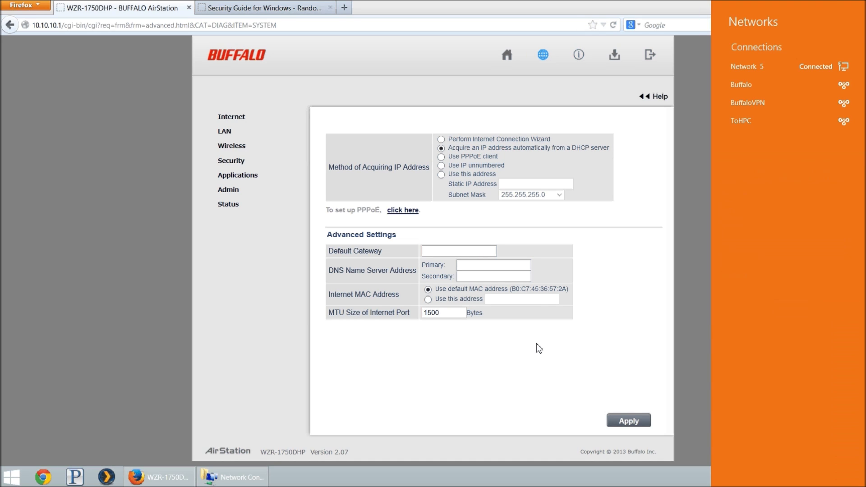
pyautogui.click(537, 344)
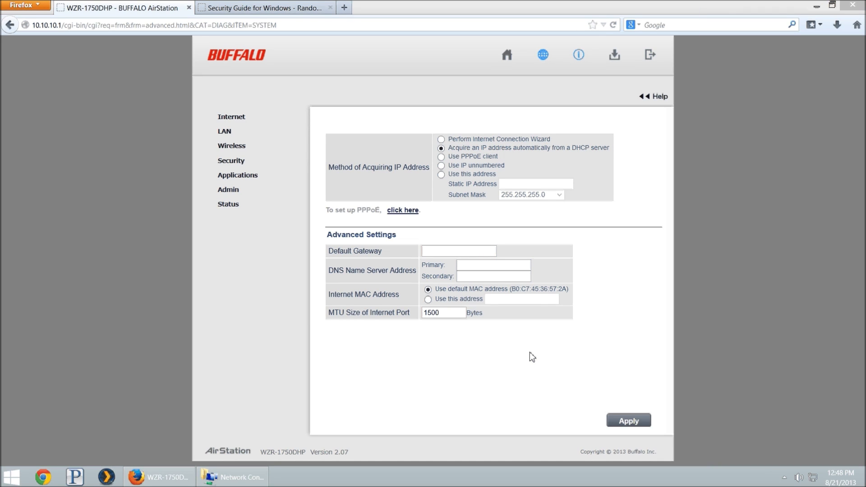